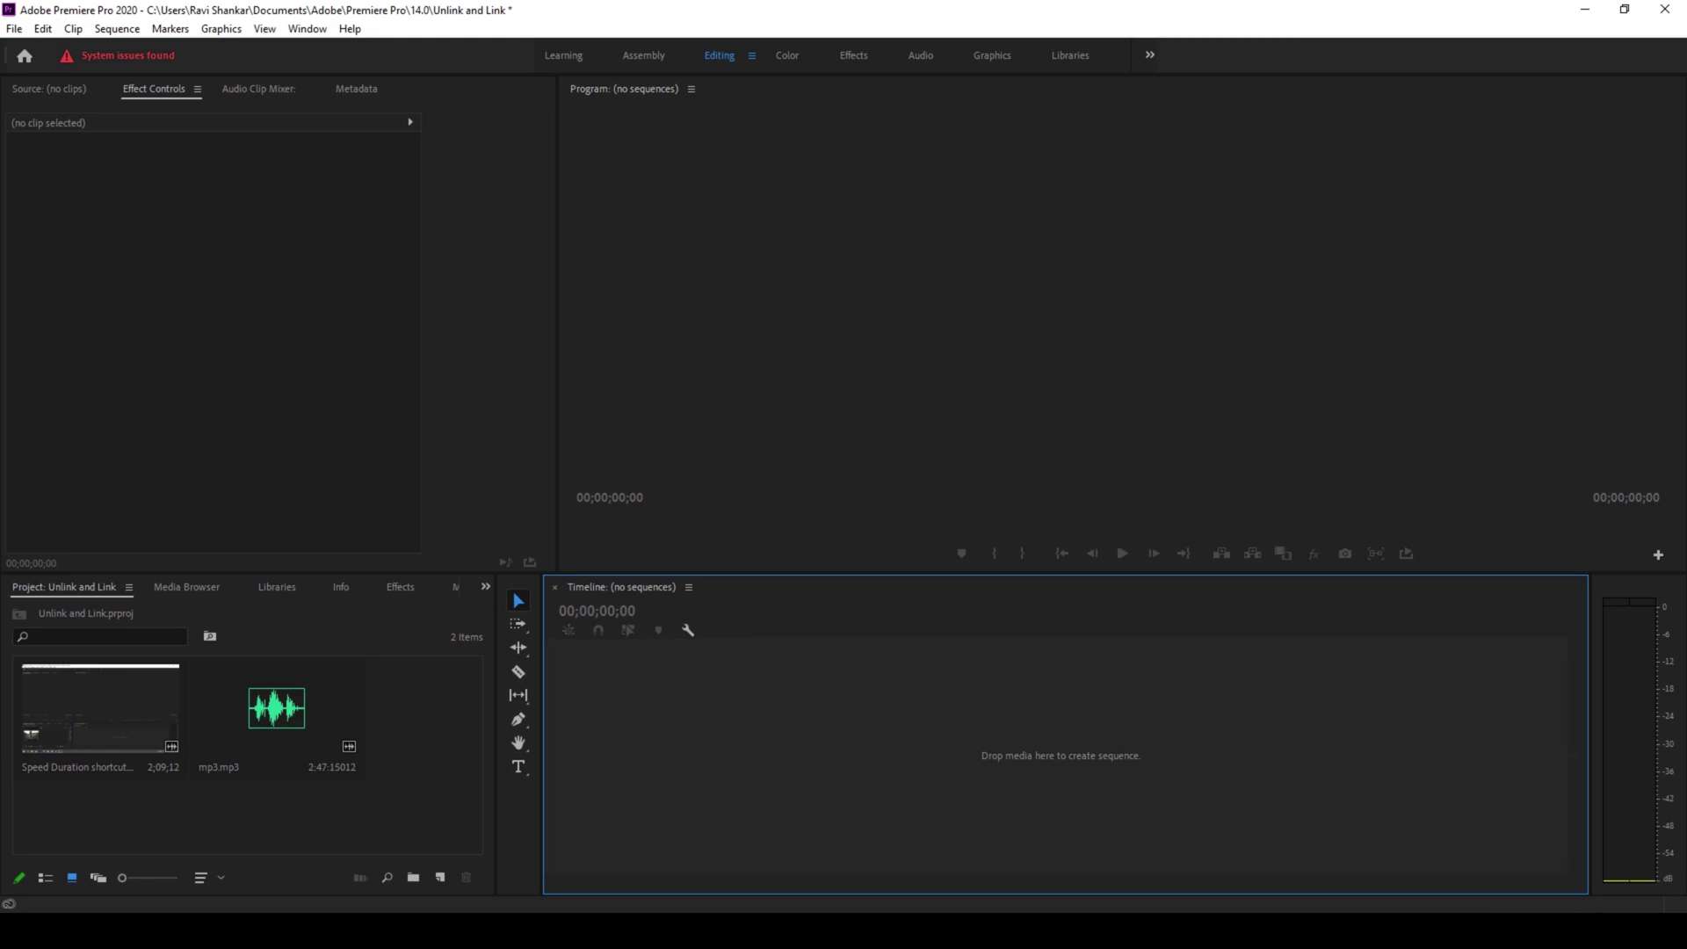
Create a new sequence from the Speed Duration shortcut clip and select its A1 audio.
right_click(109, 710)
click(188, 408)
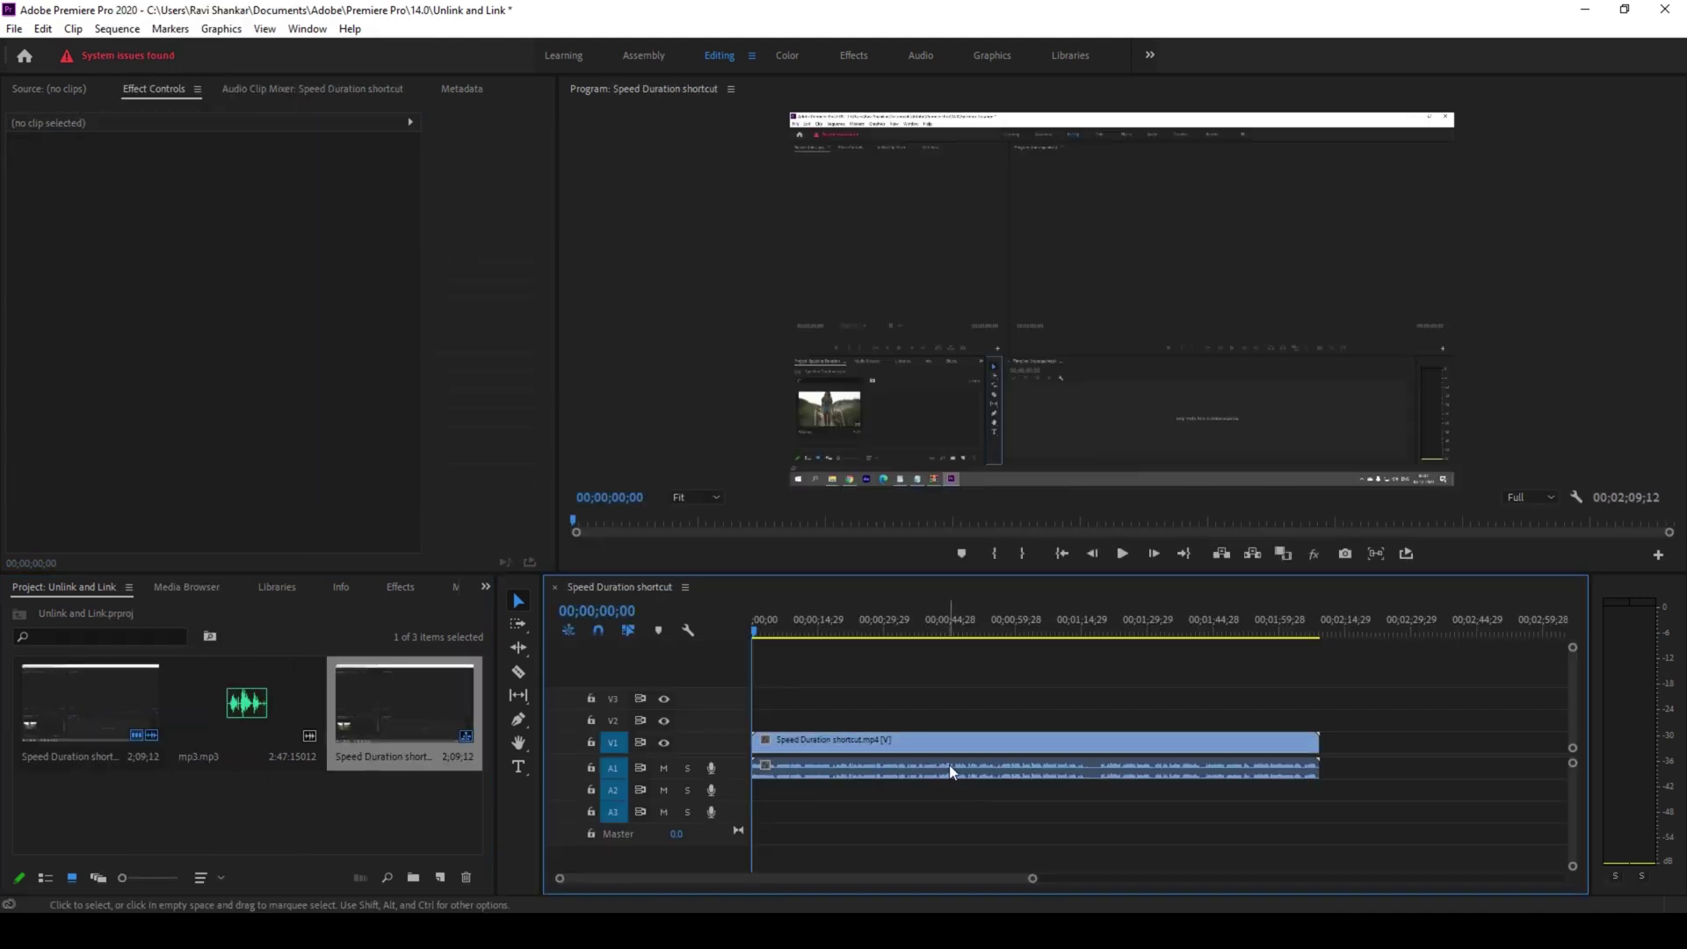
click(945, 770)
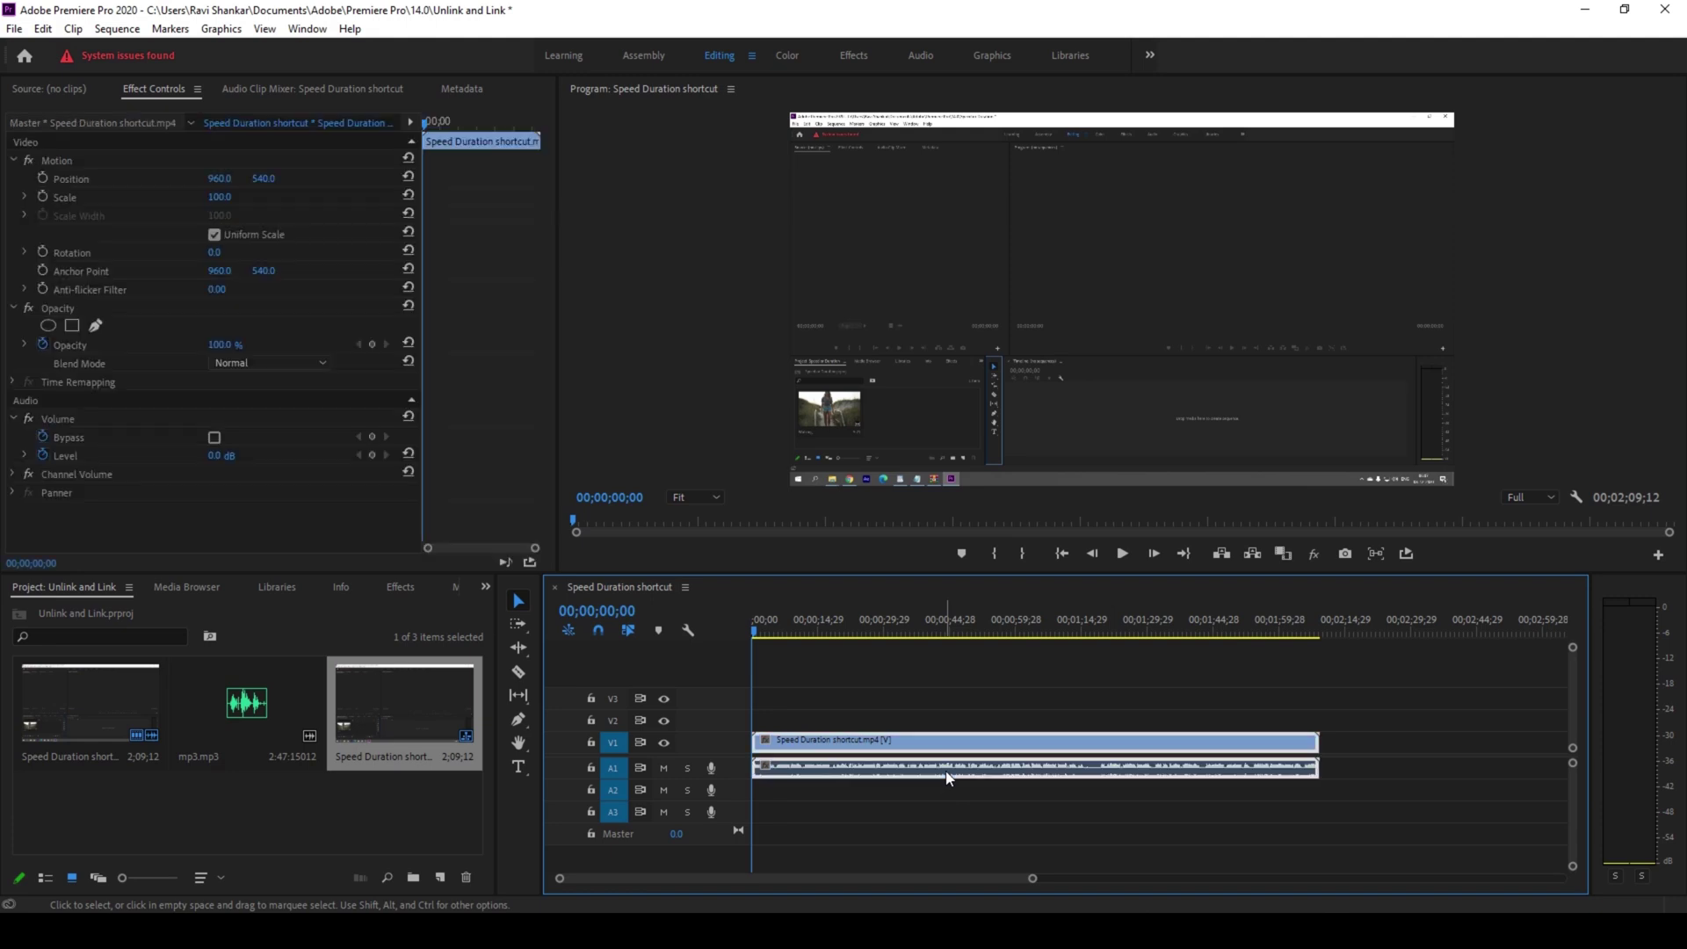
key(Delete)
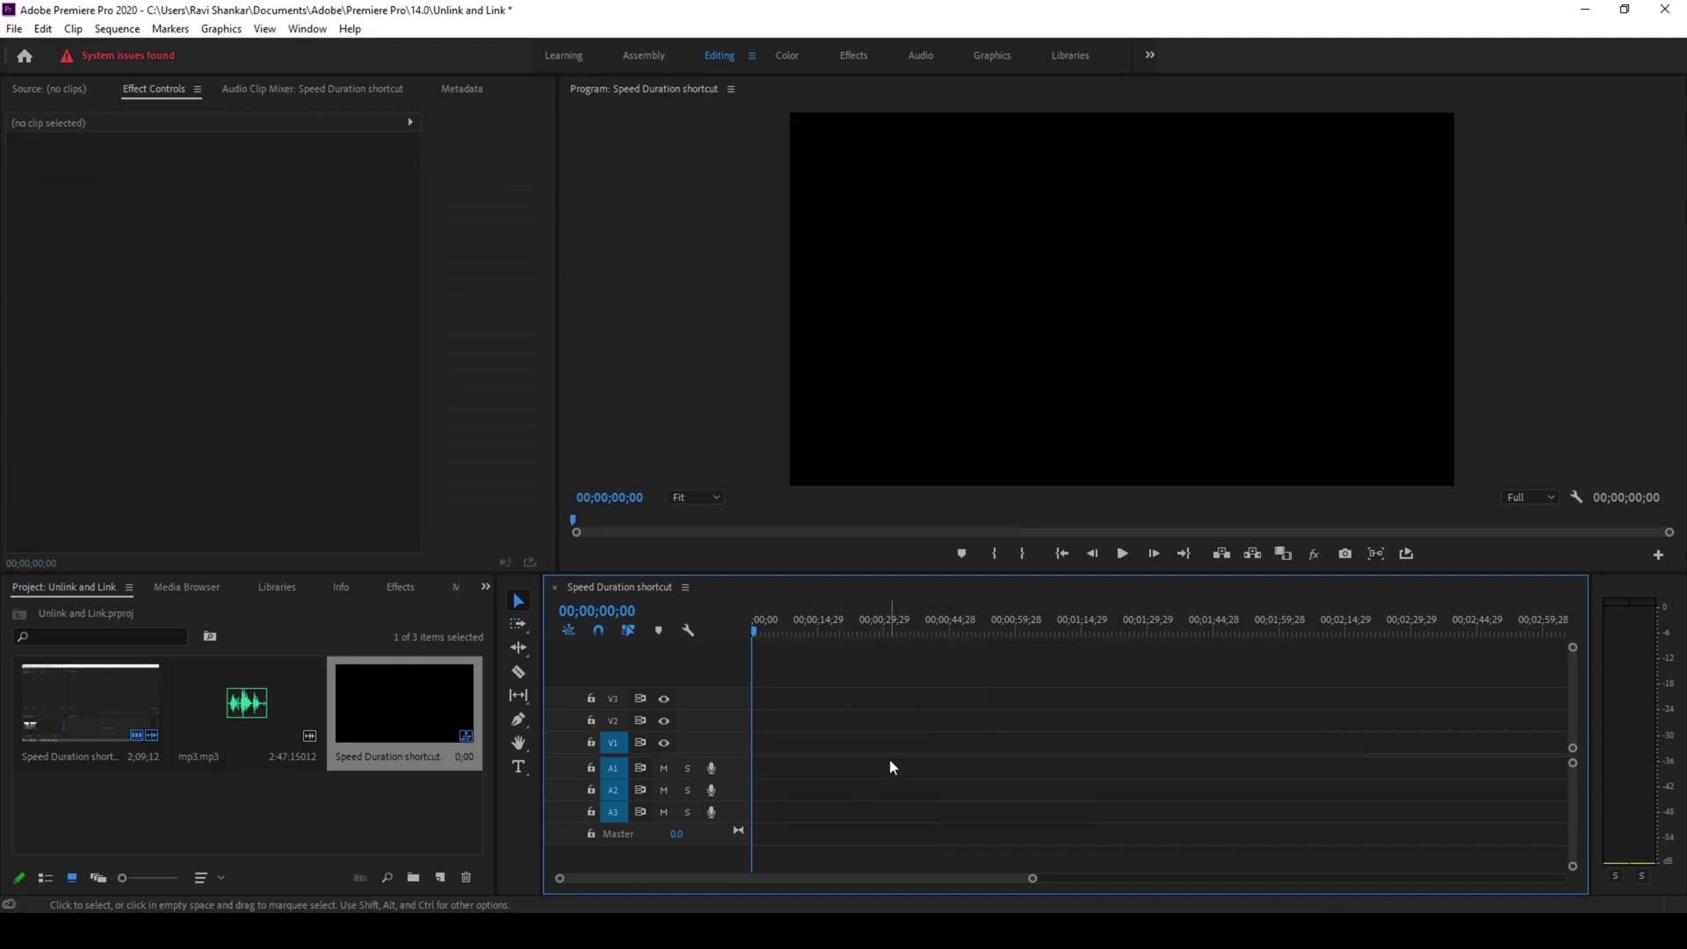
key(ctrl+z)
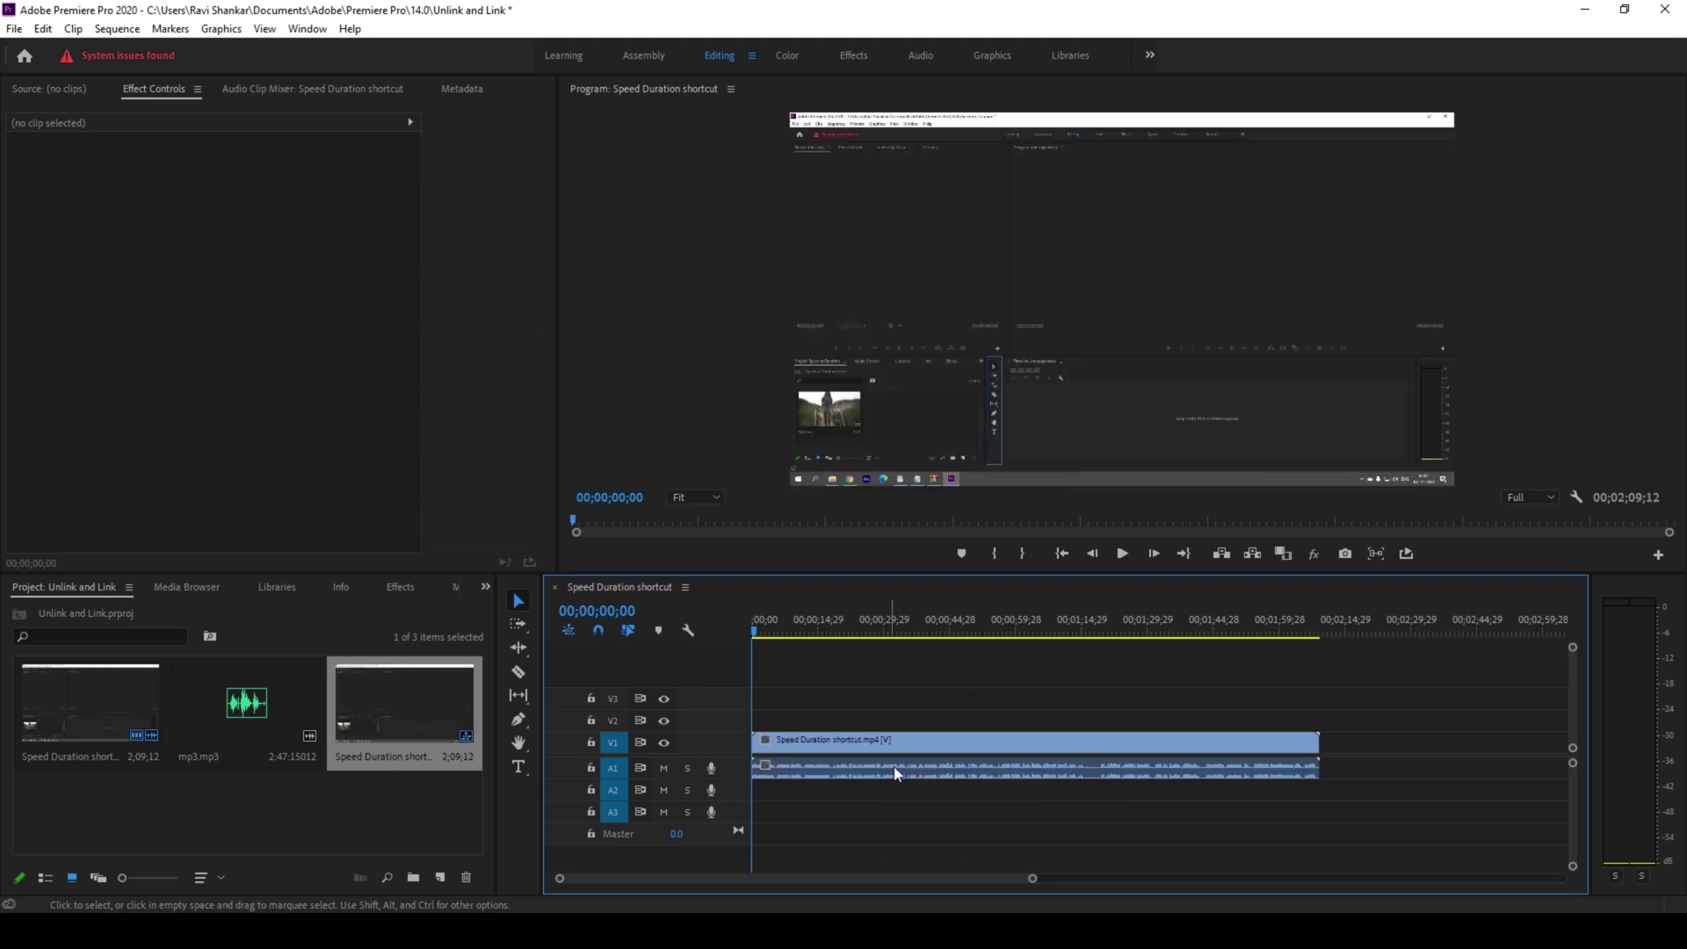
click(890, 743)
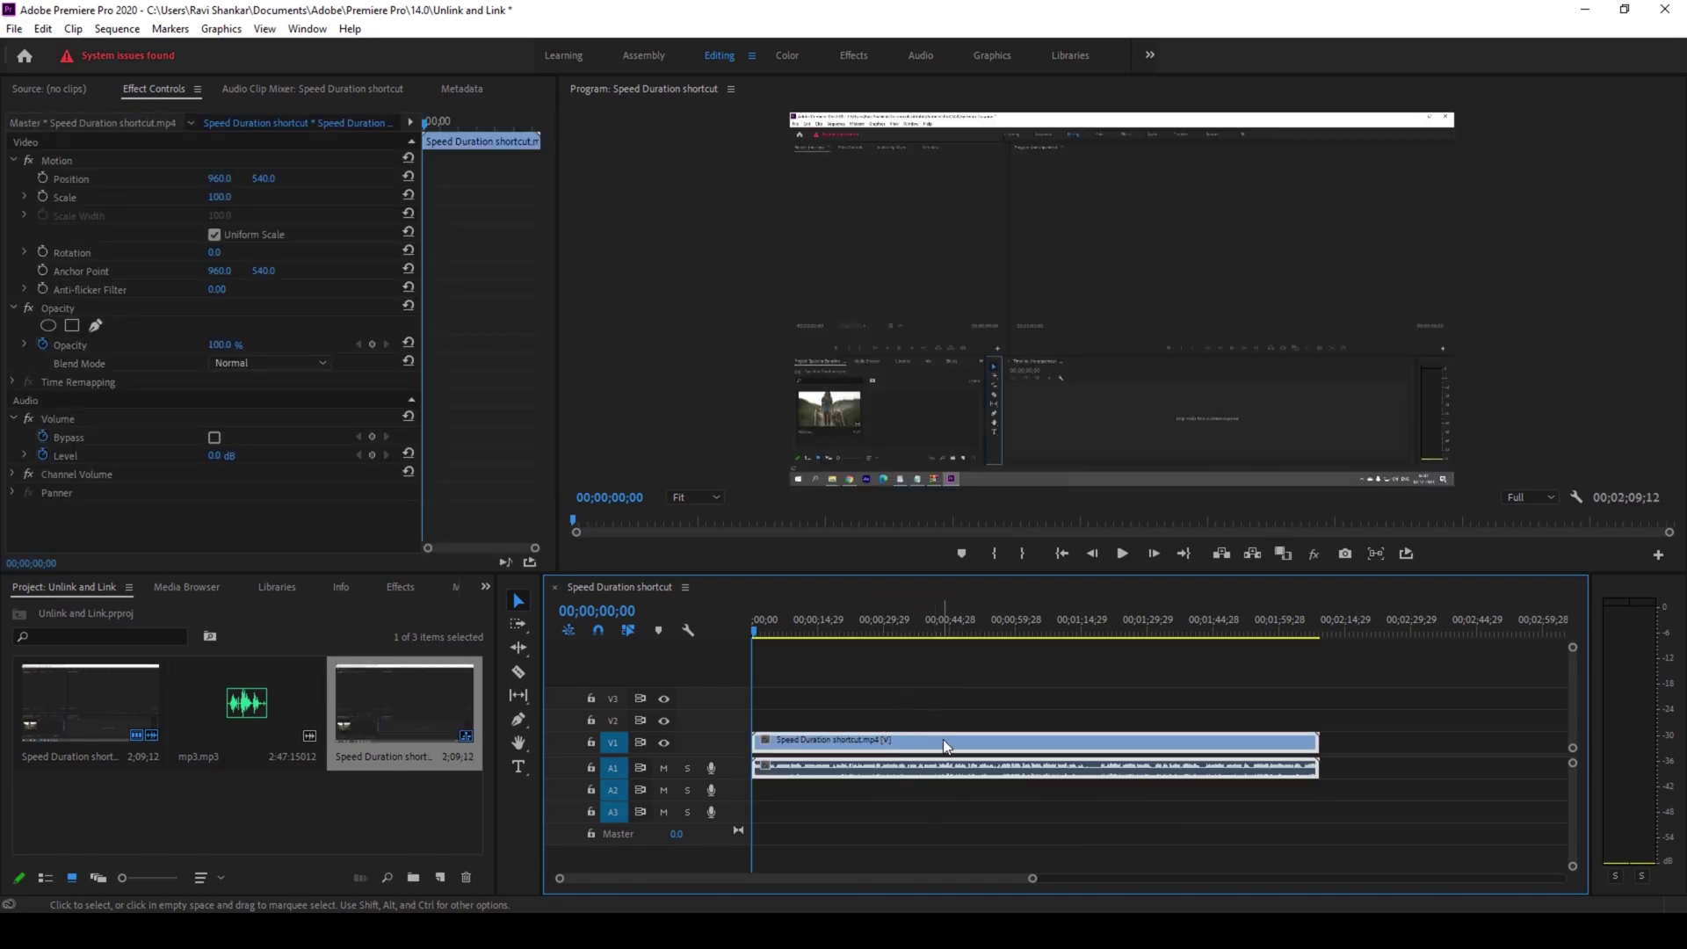
click(928, 786)
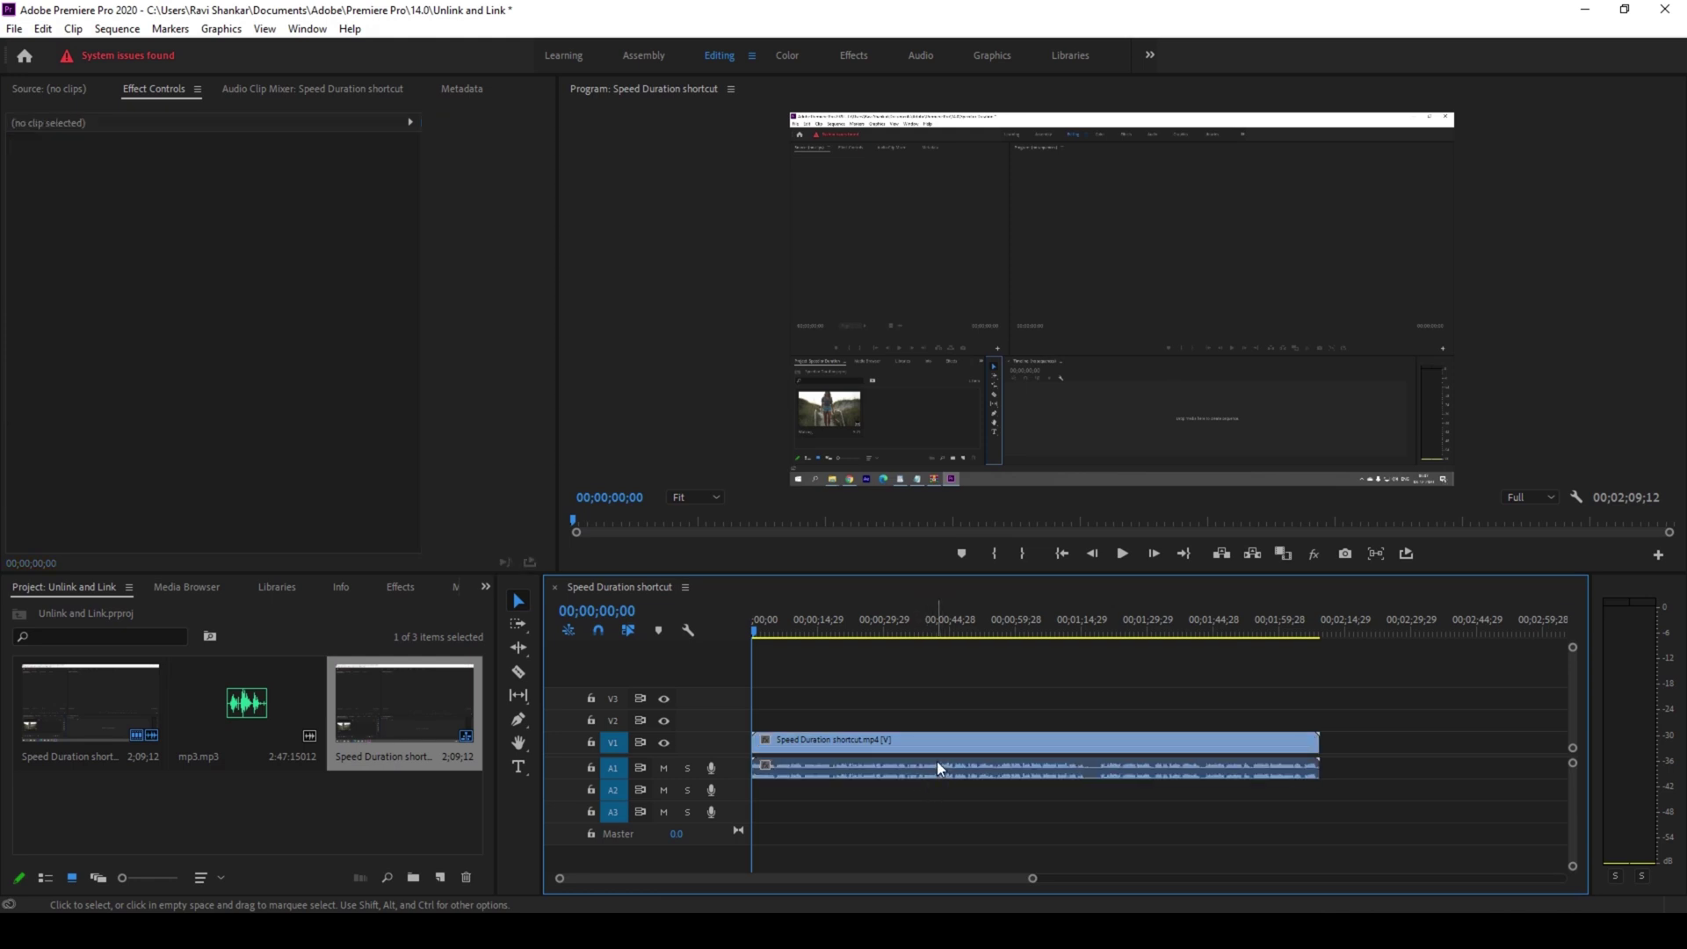
Unlink the clip's video from its original audio and delete that audio from A1.
right_click(937, 765)
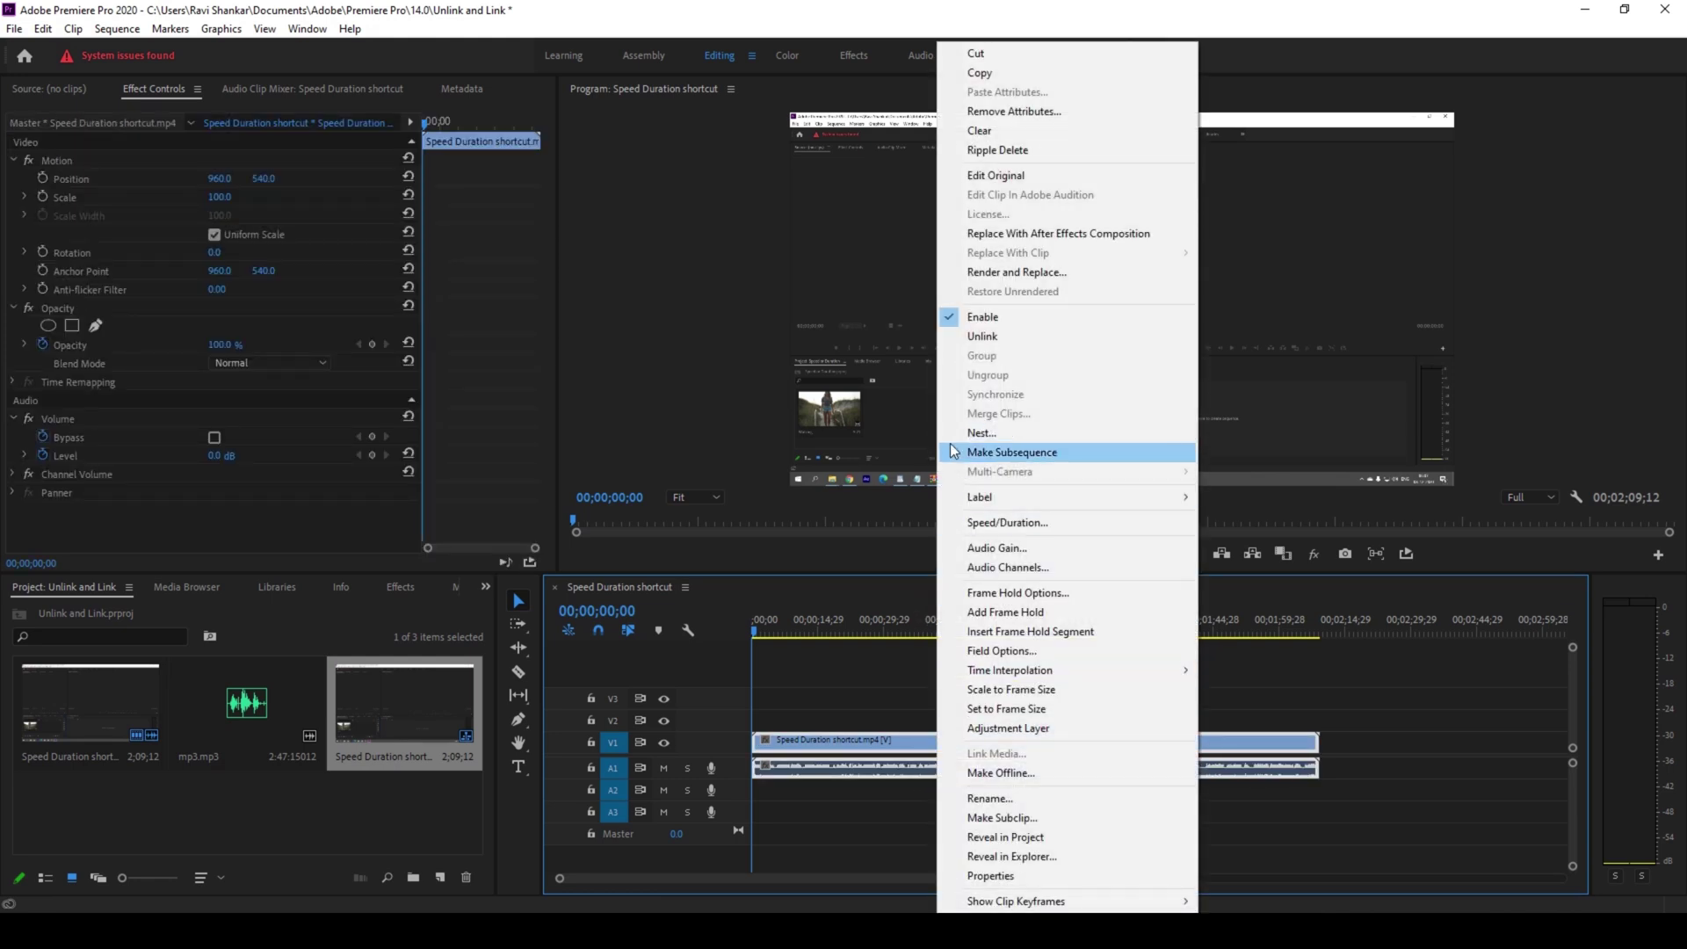
click(982, 336)
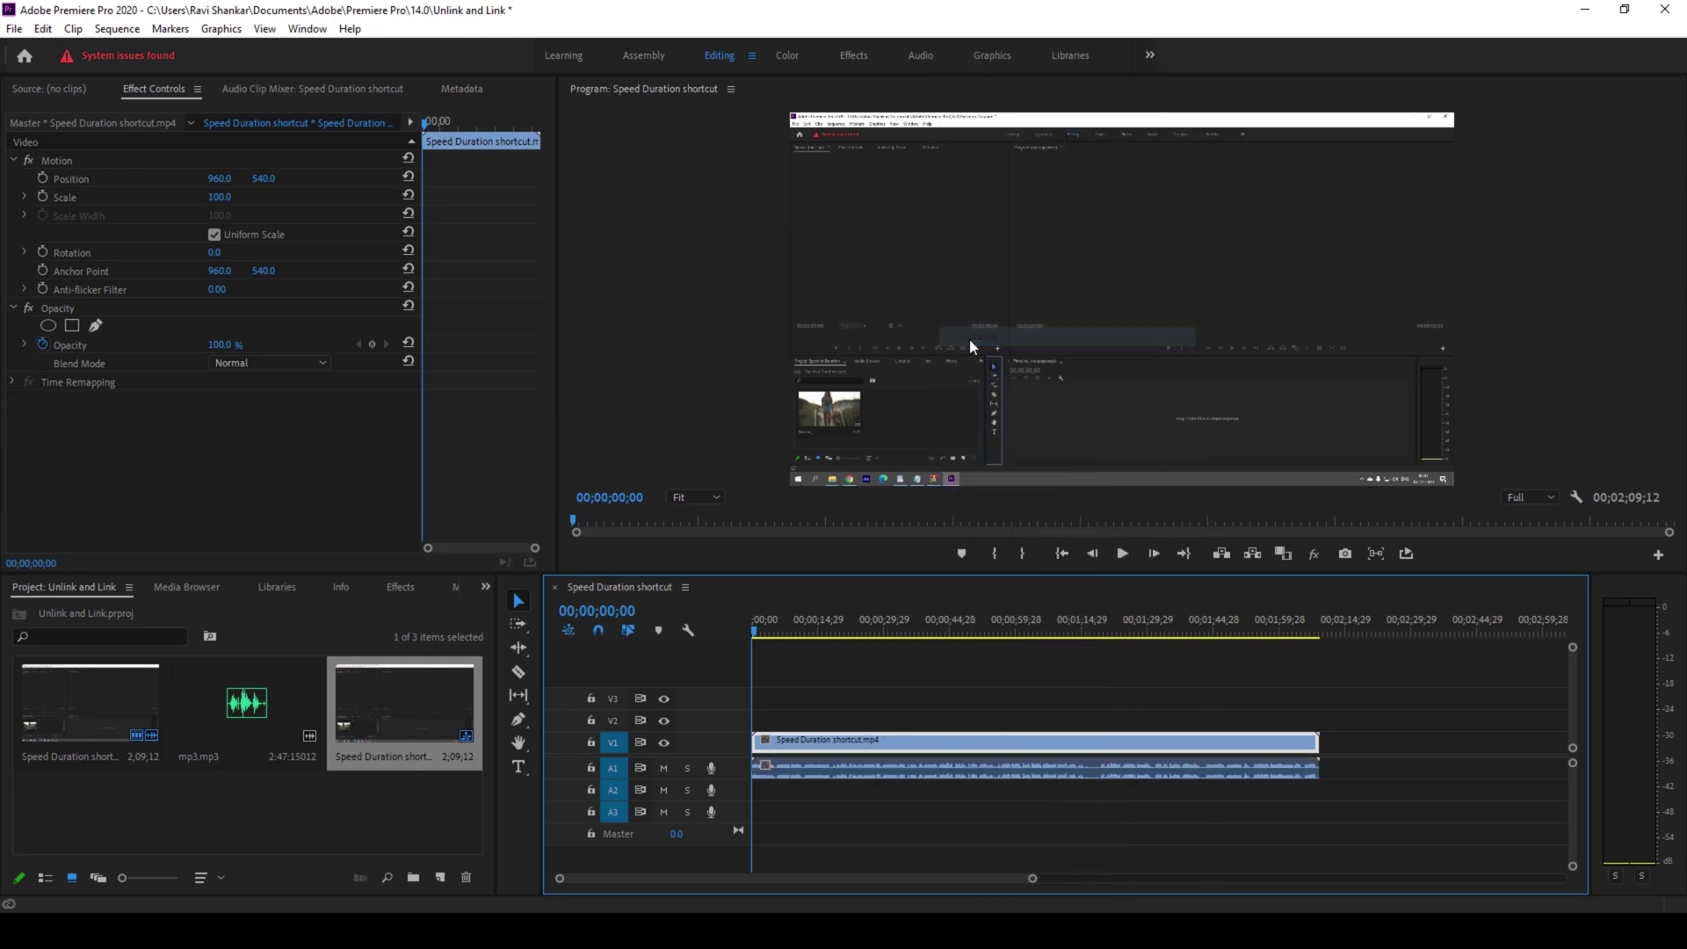
click(930, 771)
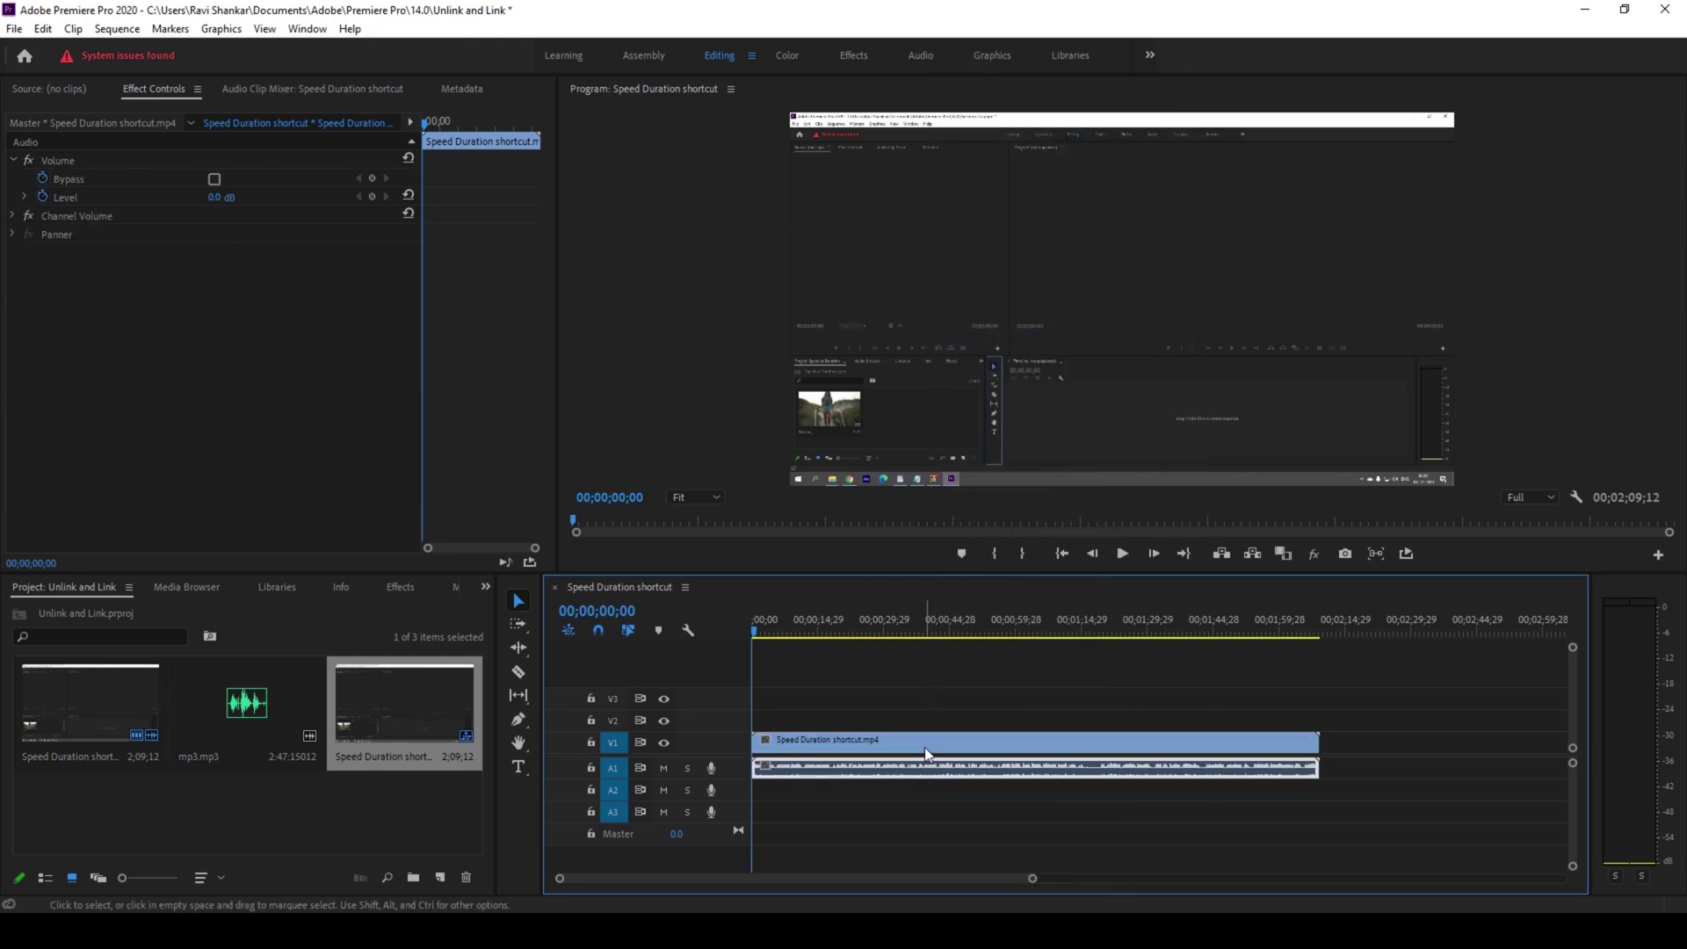
click(929, 747)
click(931, 764)
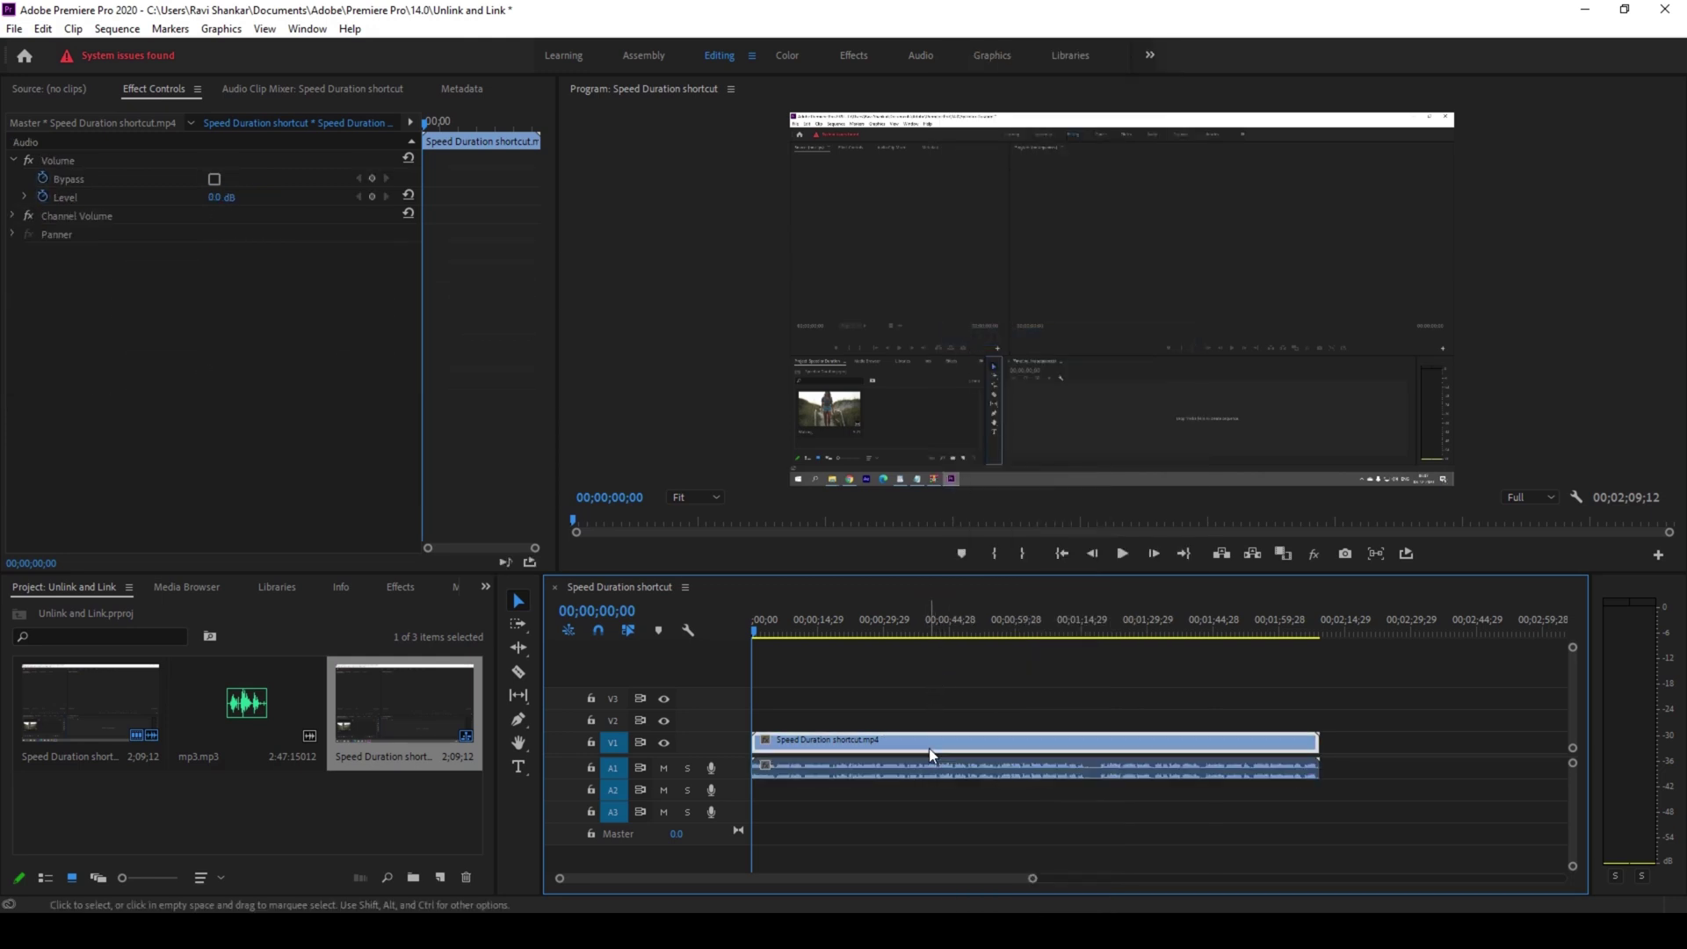
click(931, 769)
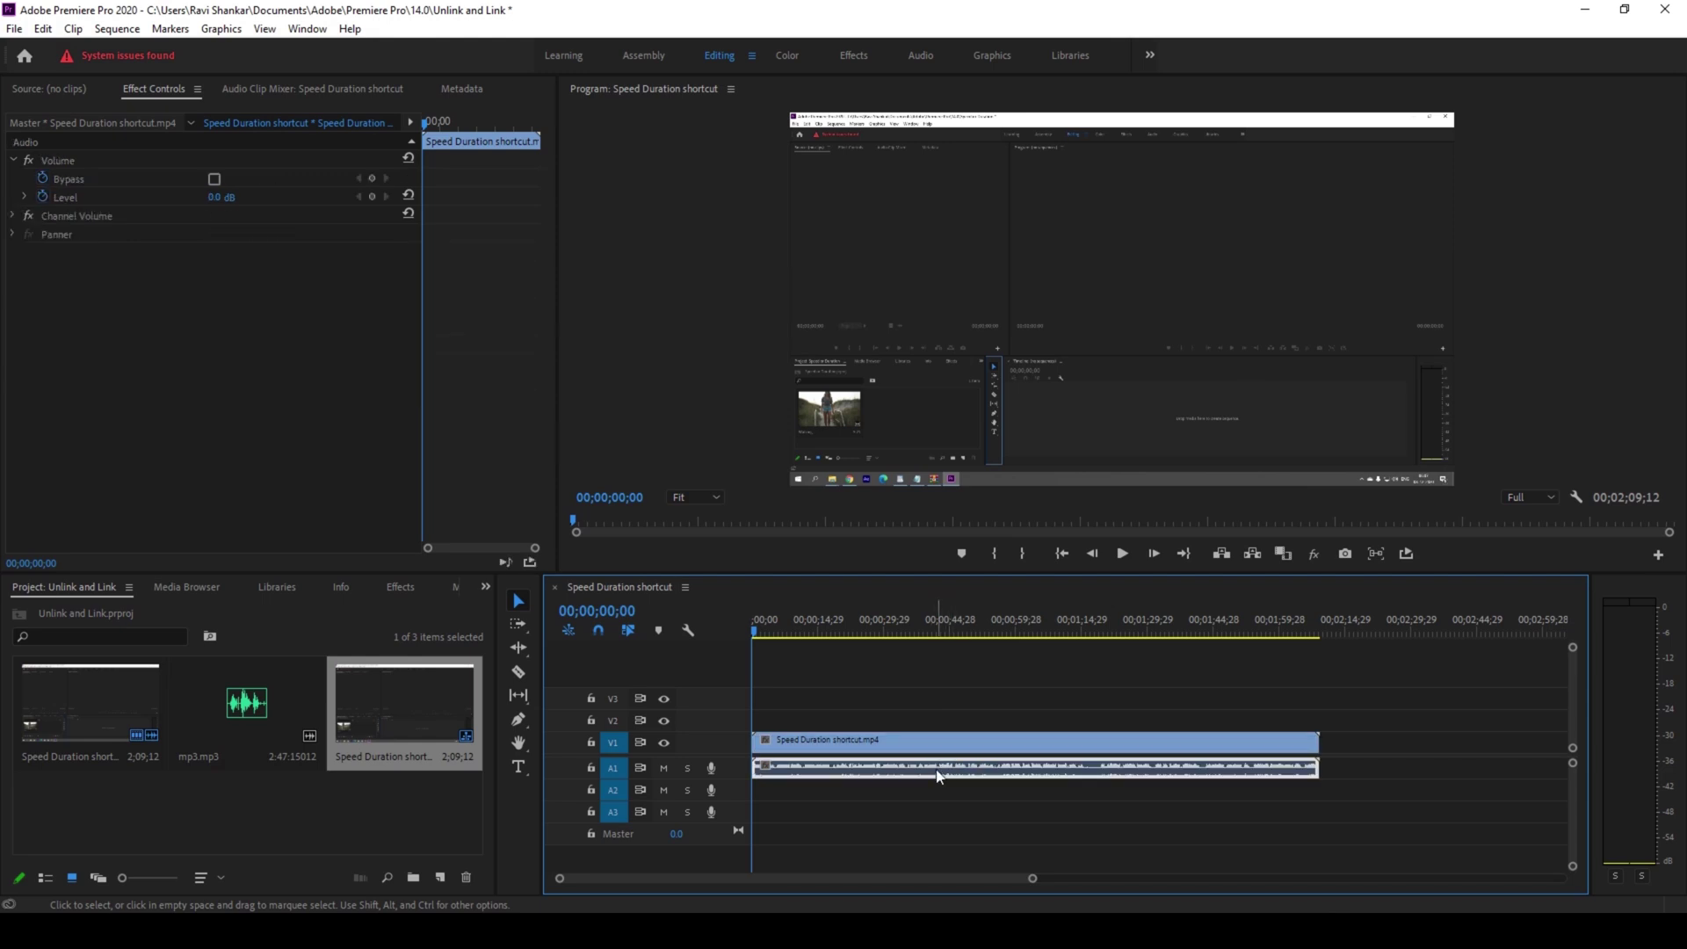
key(Delete)
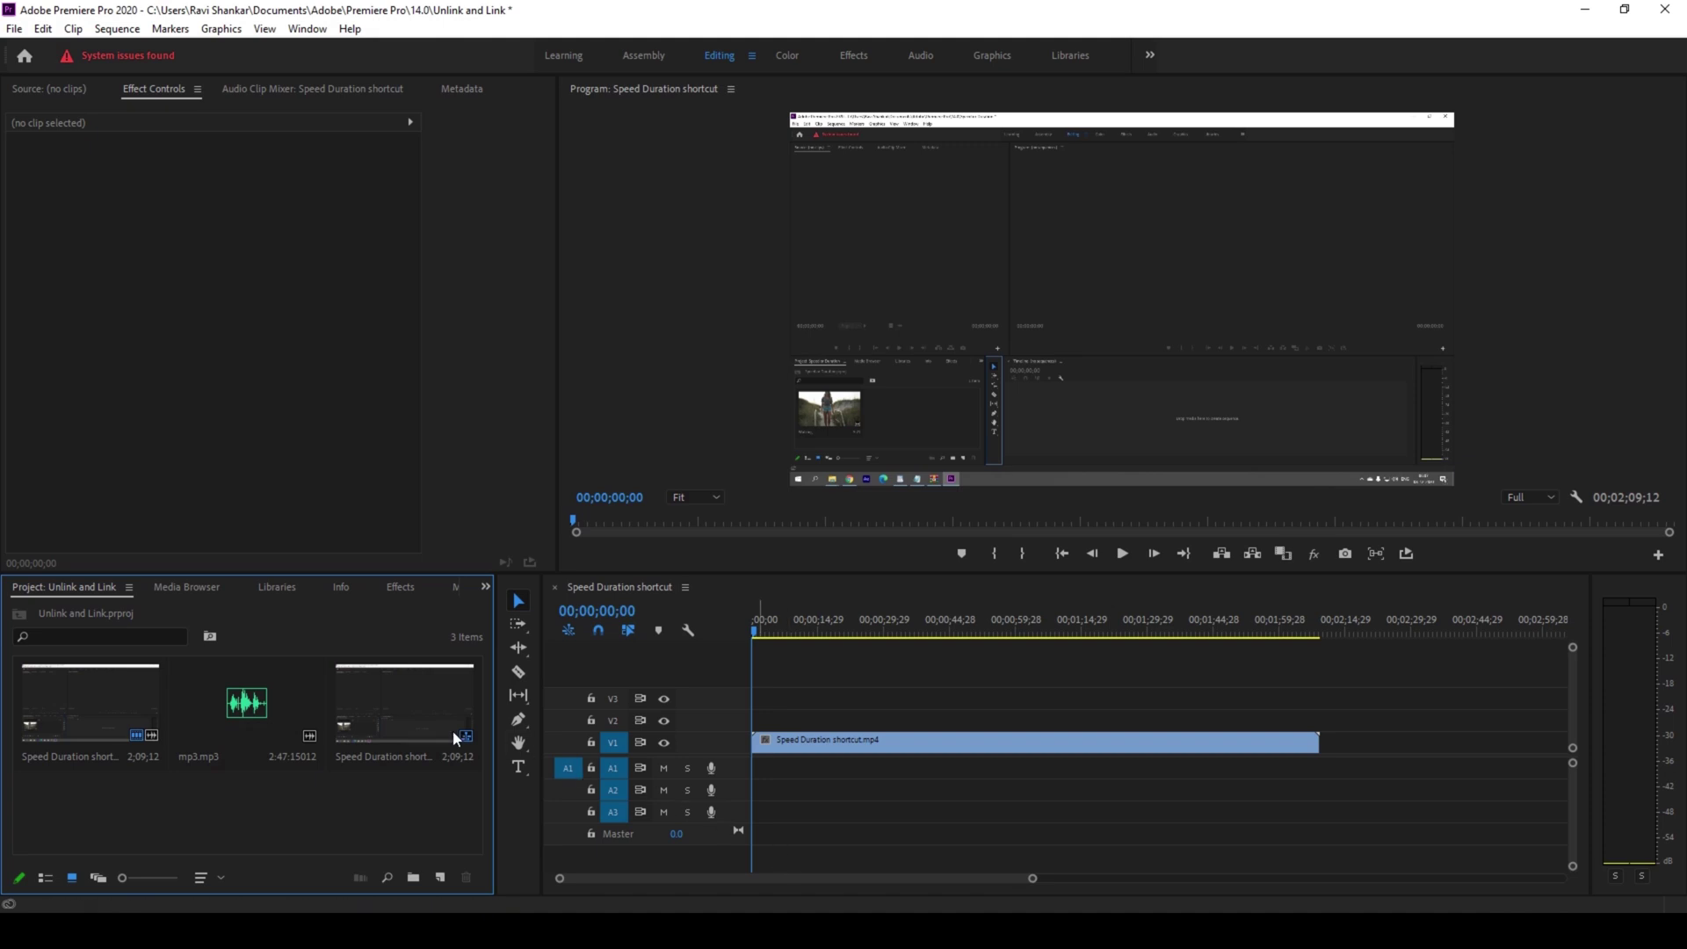
Place mp3.mp3 on A1 beneath the video and select both clips.
mouse_move(249, 706)
mouse_down()
mouse_move(766, 791)
mouse_move(778, 770)
mouse_up()
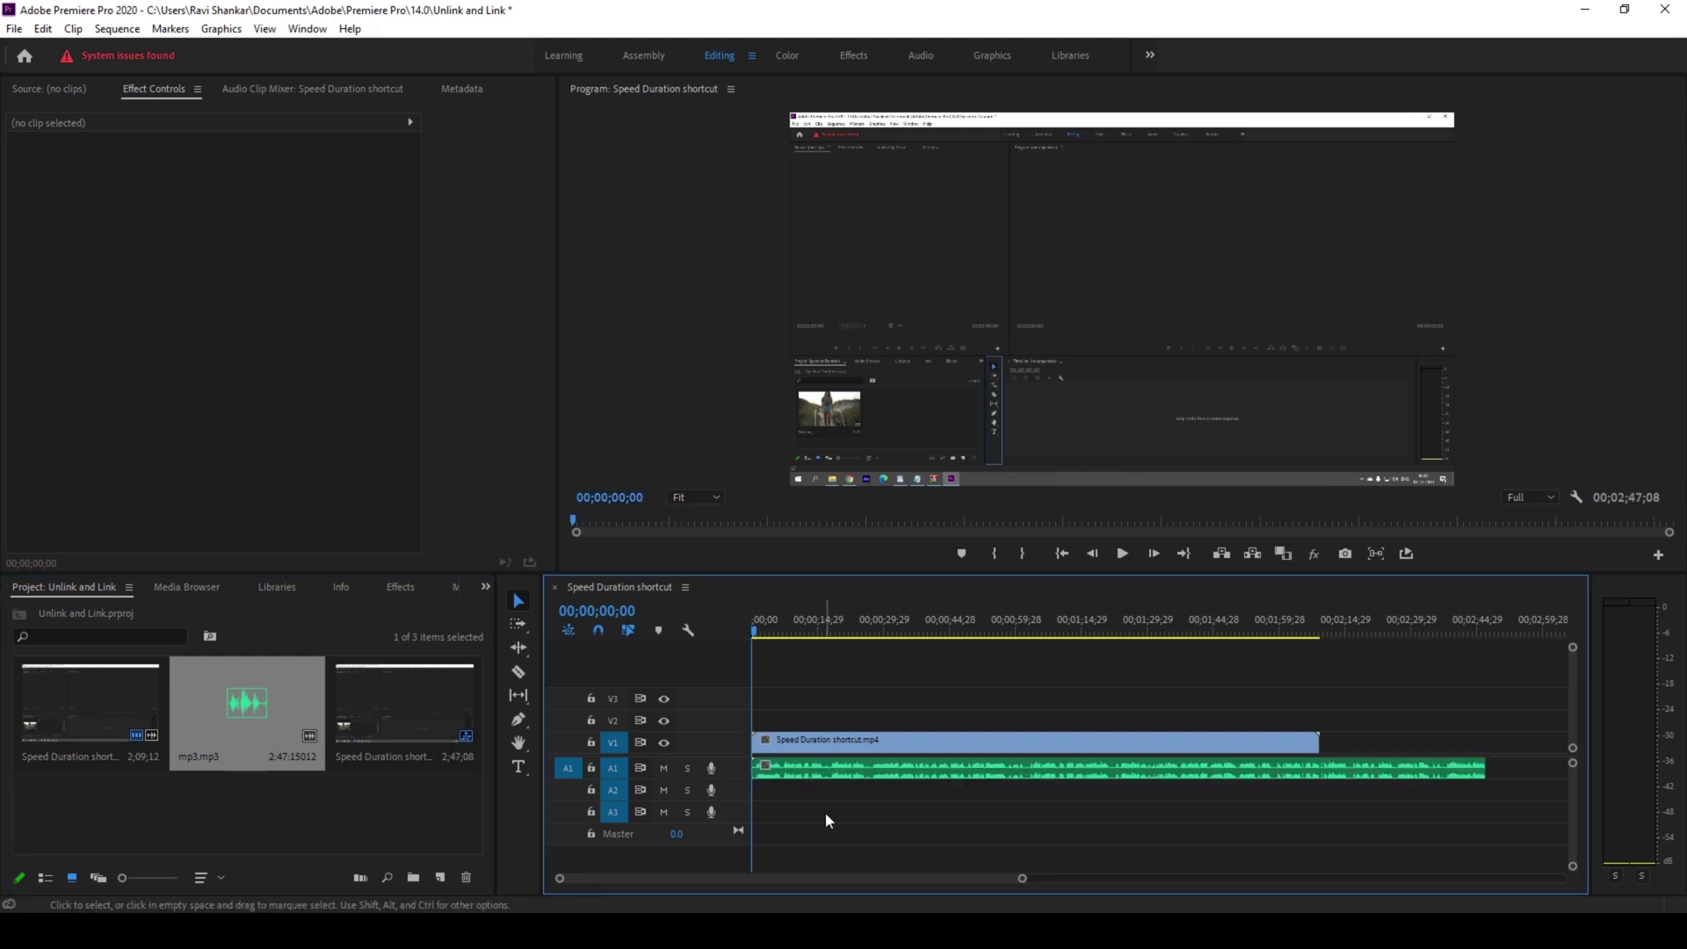
drag(942, 694, 985, 796)
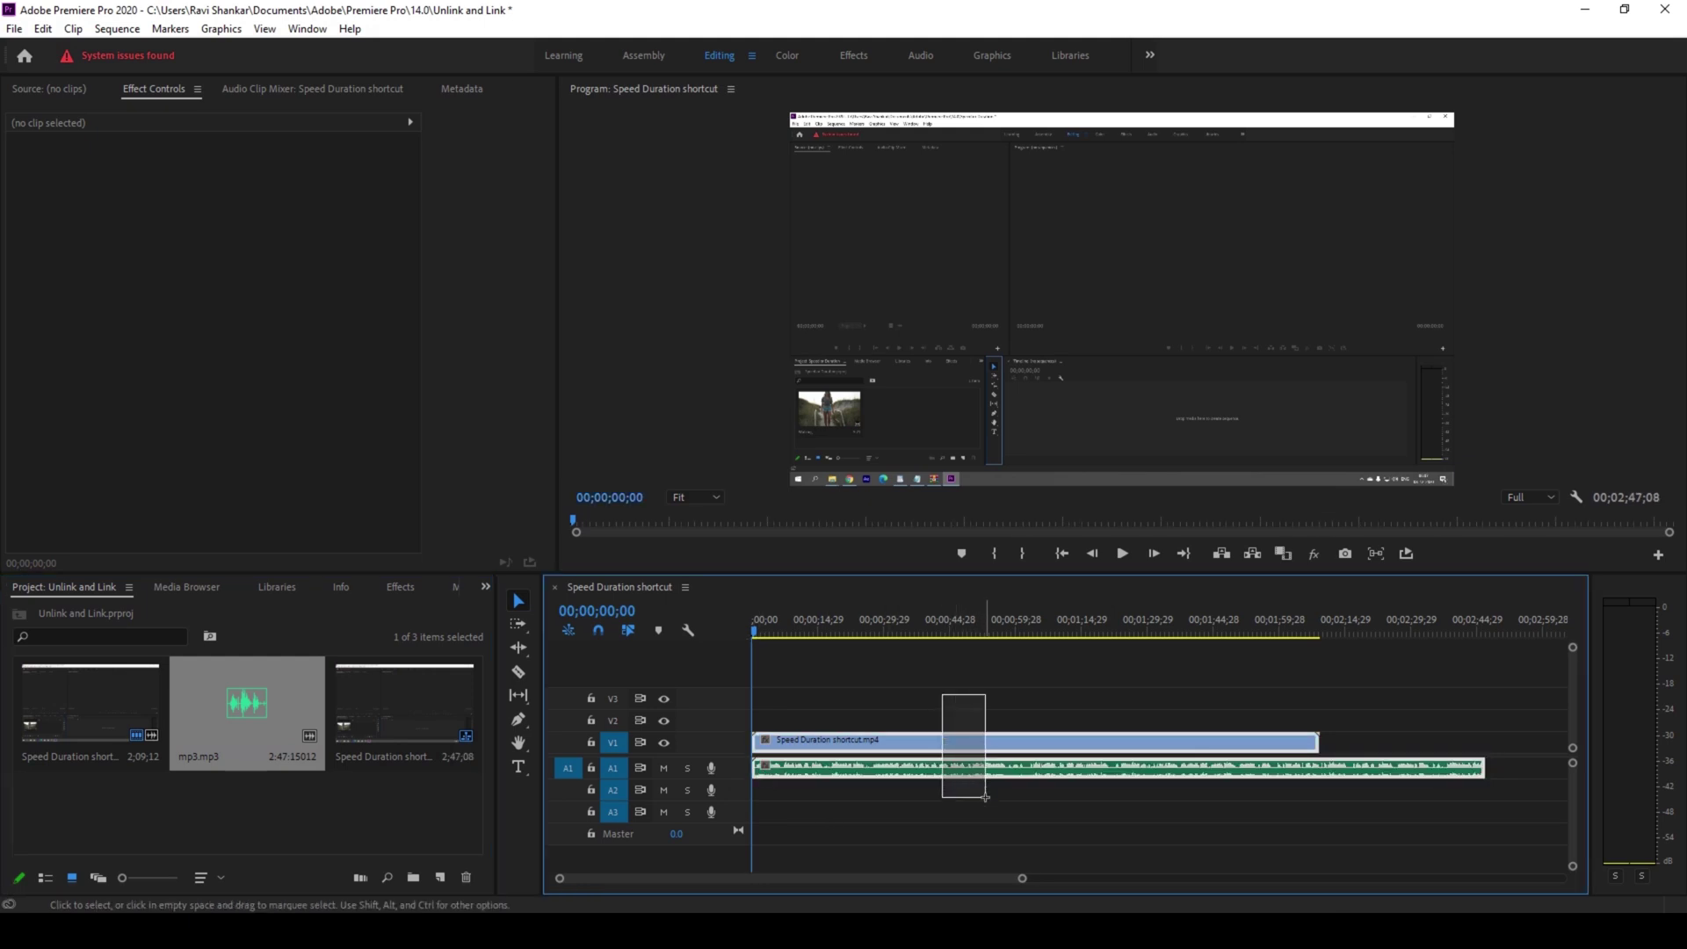
right_click(953, 748)
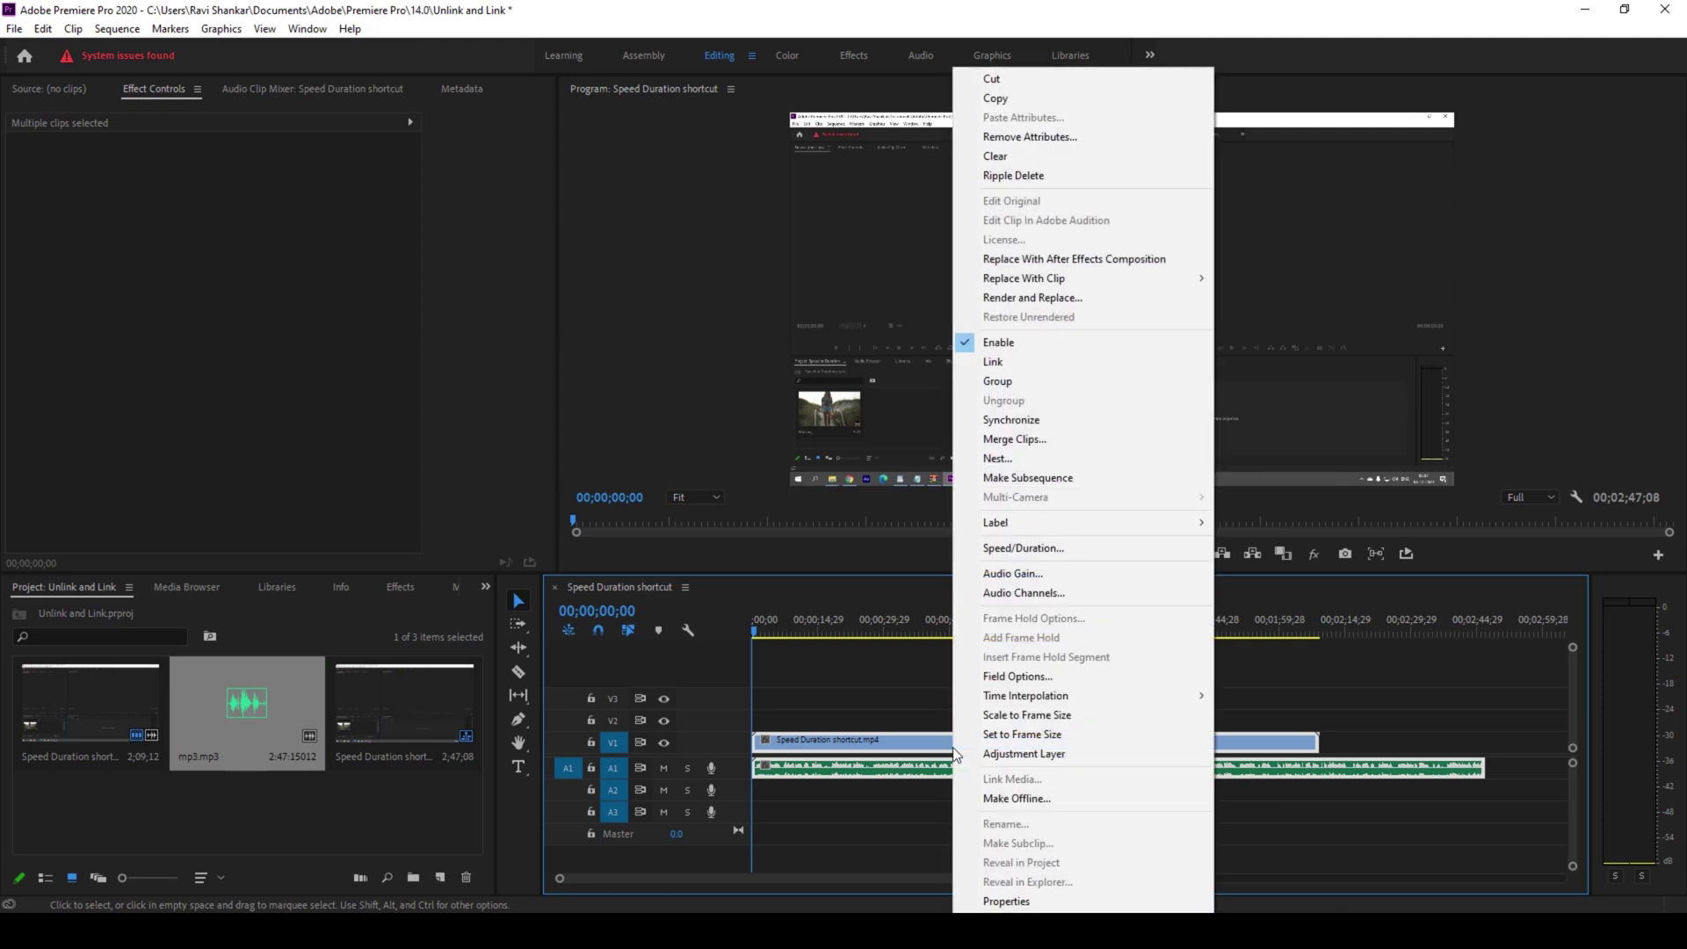
Link the video and mp3 audio, then drag them to confirm they move together.
click(993, 362)
click(893, 802)
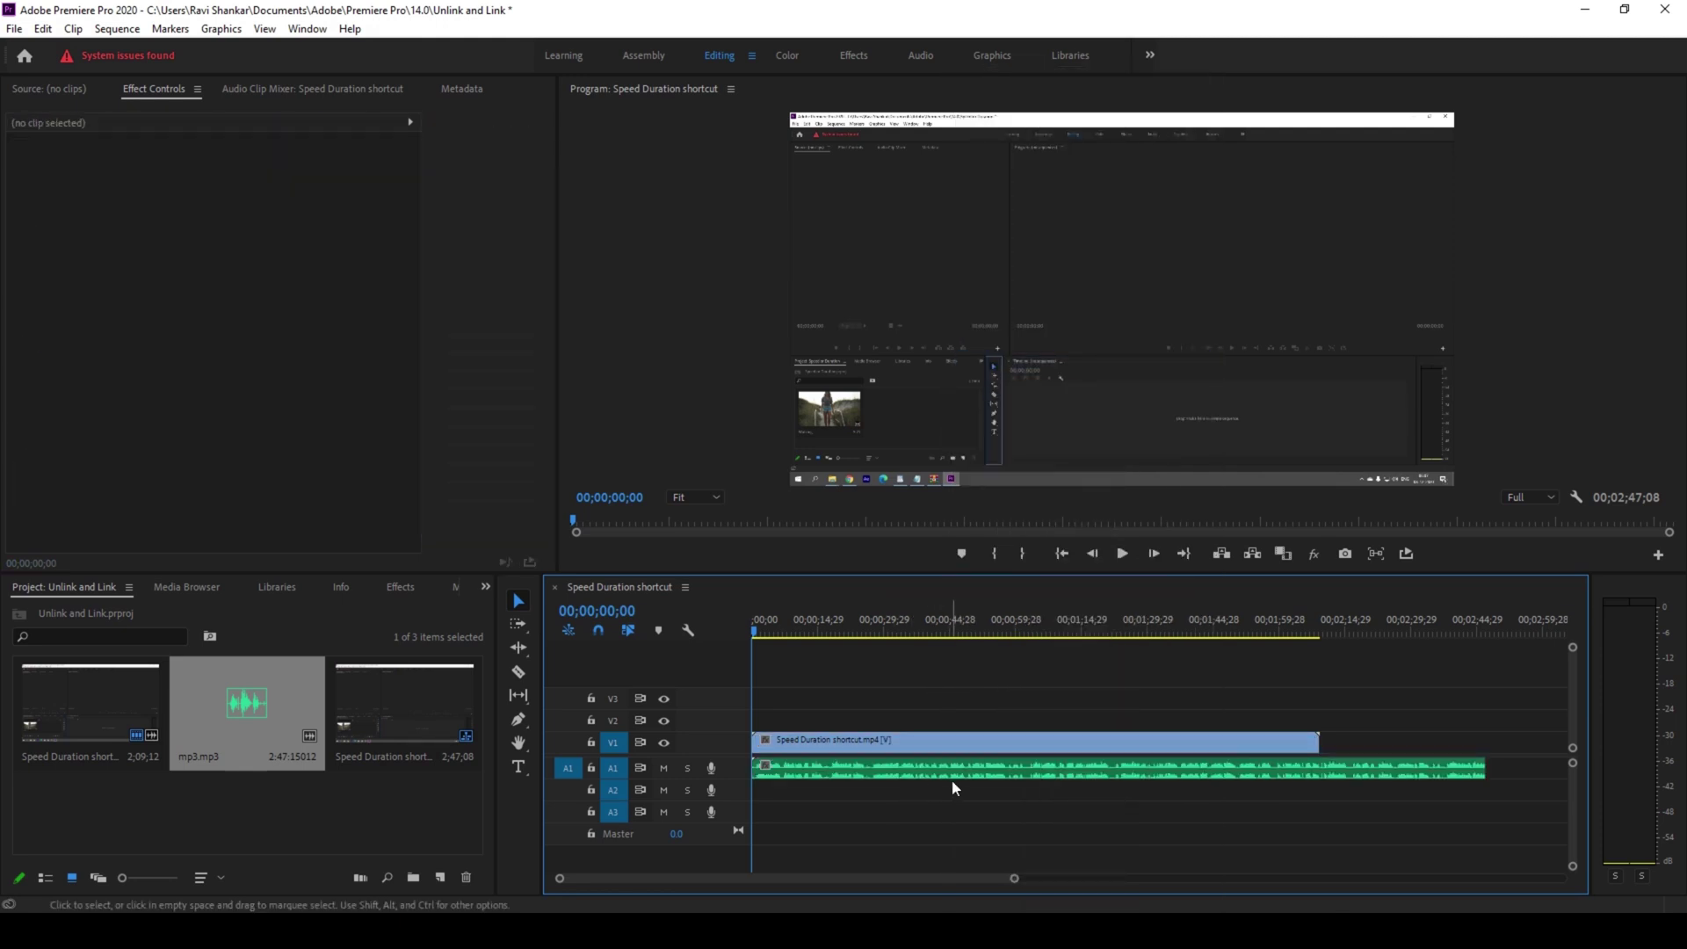
click(990, 739)
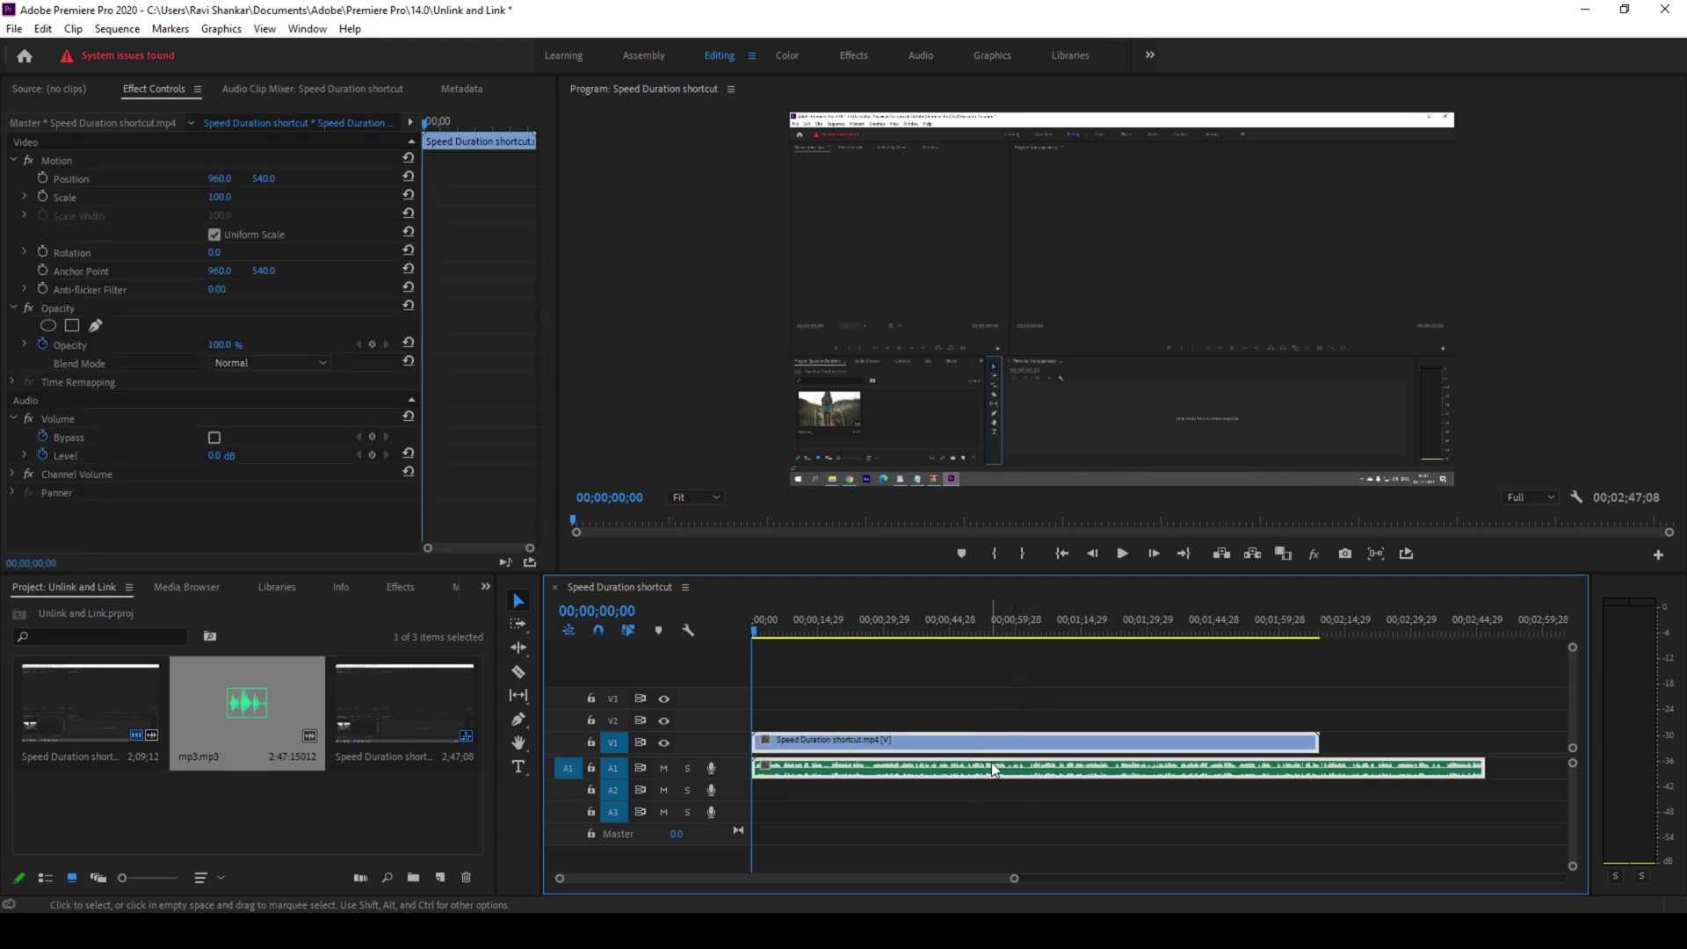
mouse_move(1018, 743)
mouse_down()
mouse_move(1067, 738)
mouse_move(1004, 757)
mouse_up()
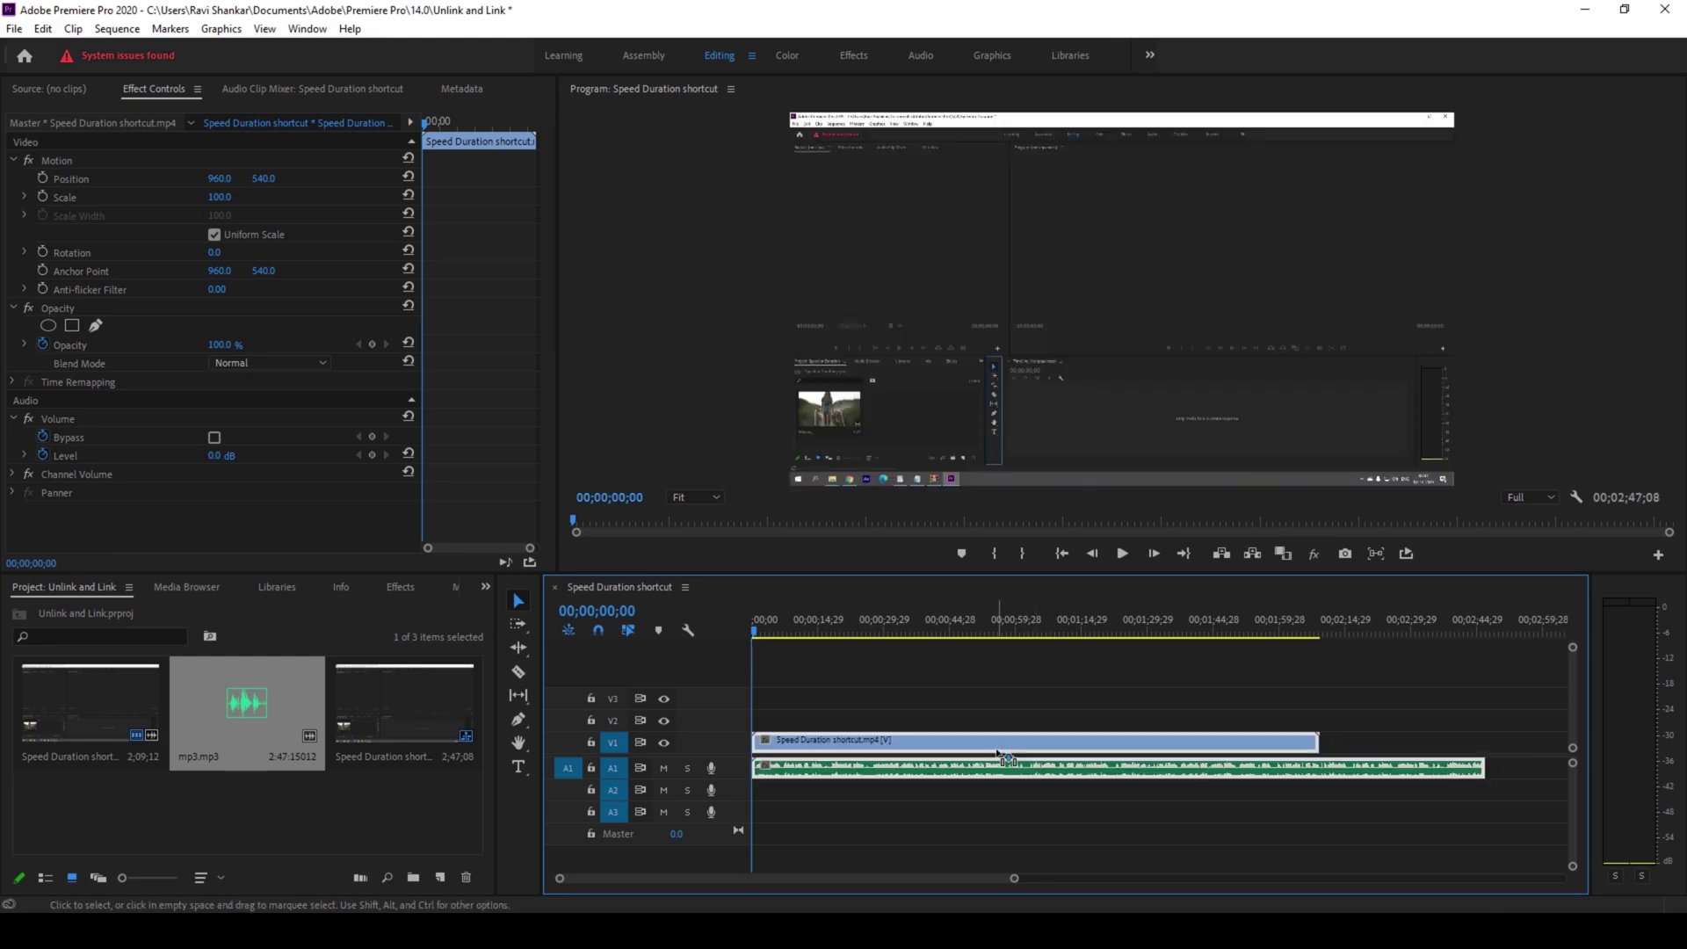